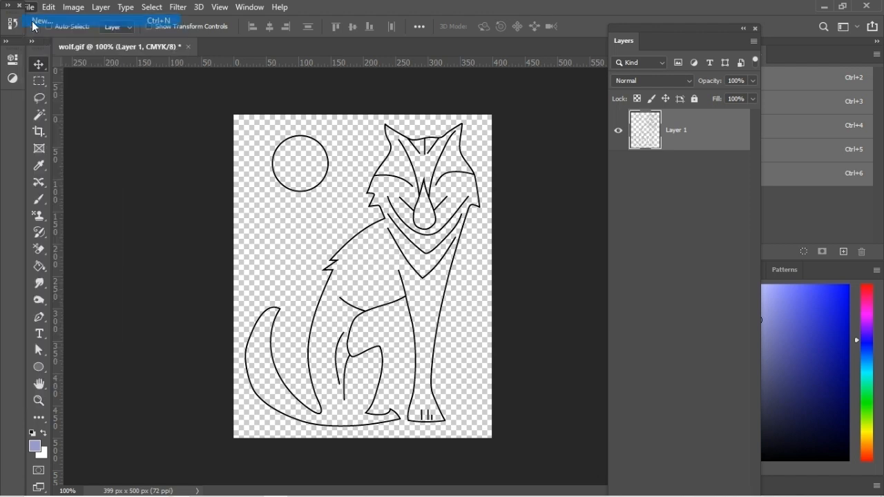
Create a new document 500 pixels wide and 500 pixels high
double_click(575, 215)
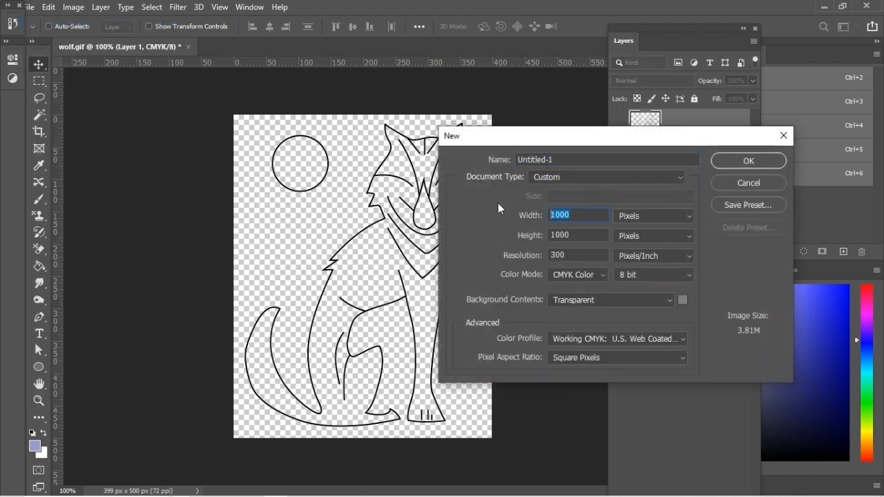
type("500")
key("Tab")
type("500")
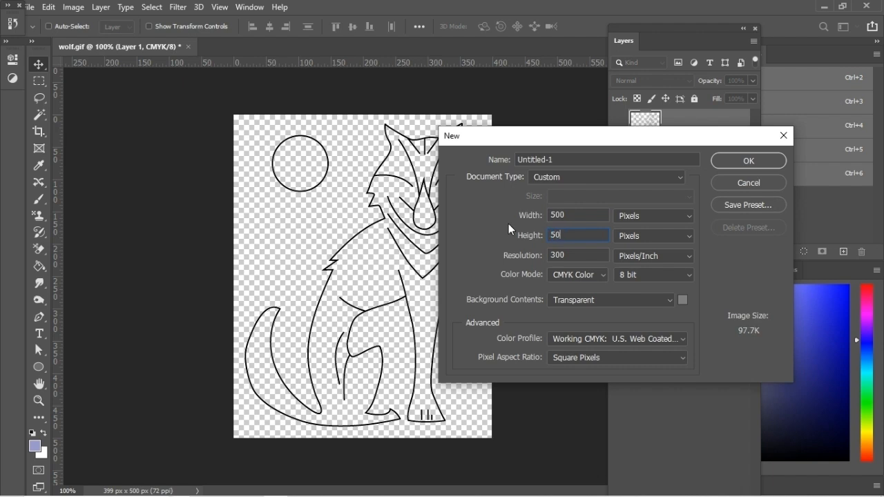
left_click(742, 160)
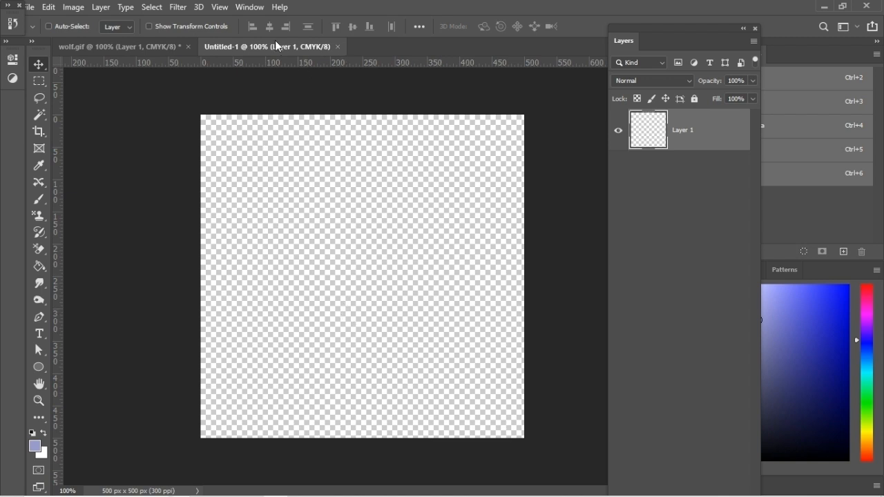
Paint seven separate lavender strokes across the blank canvas with the Brush tool, five upright and two horizontal
left_click(40, 198)
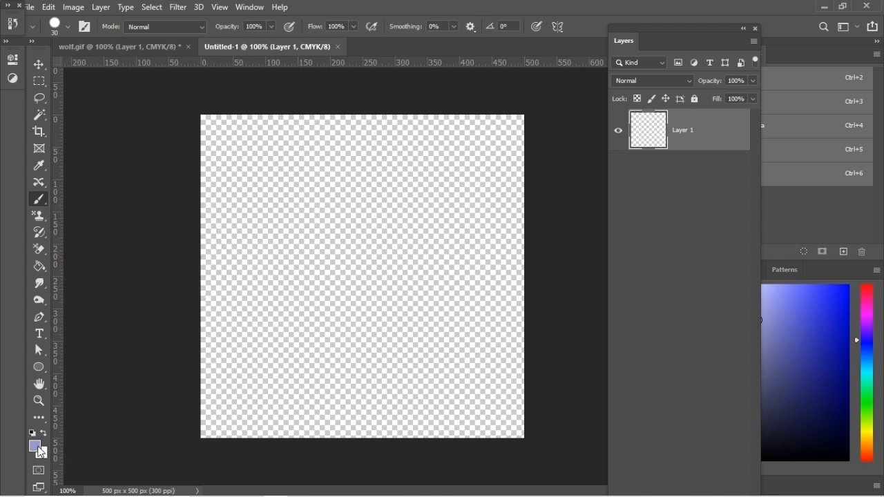
mouse_move(300, 293)
left_mouse_down()
mouse_move(292, 214)
mouse_move(319, 192)
left_mouse_up()
mouse_move(424, 189)
left_mouse_down()
mouse_move(437, 311)
mouse_move(422, 353)
left_mouse_up()
left_click_drag(345, 370, 261, 372)
left_click_drag(257, 232, 246, 146)
left_click_drag(467, 330, 497, 200)
left_click_drag(366, 223, 367, 332)
left_click_drag(354, 410, 431, 392)
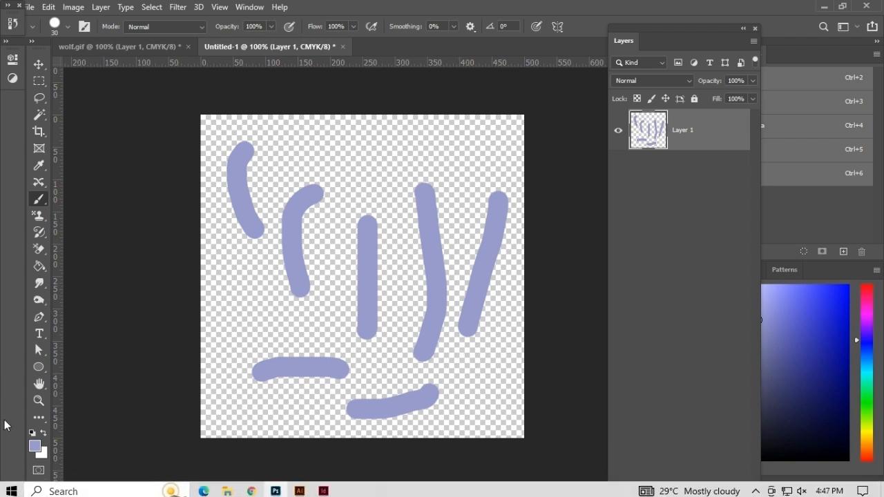
Set the foreground color to light blue 99ccff
left_click(34, 446)
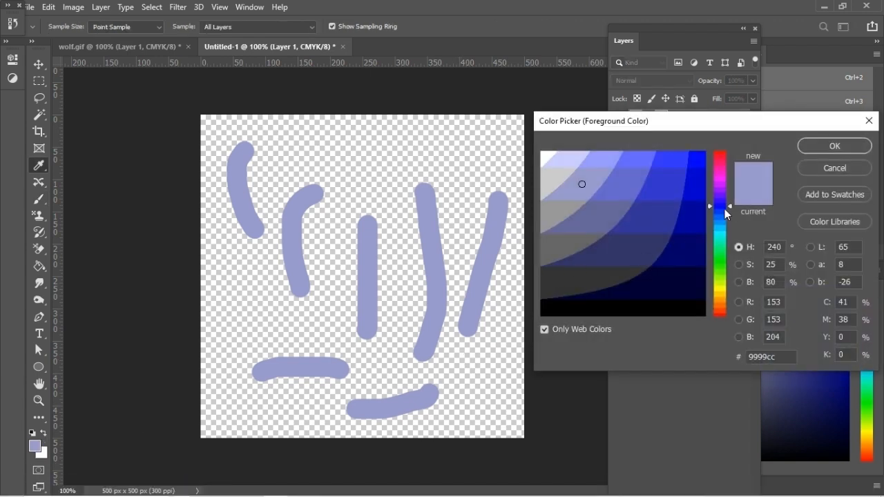
left_click_drag(725, 213, 723, 224)
left_click(596, 160)
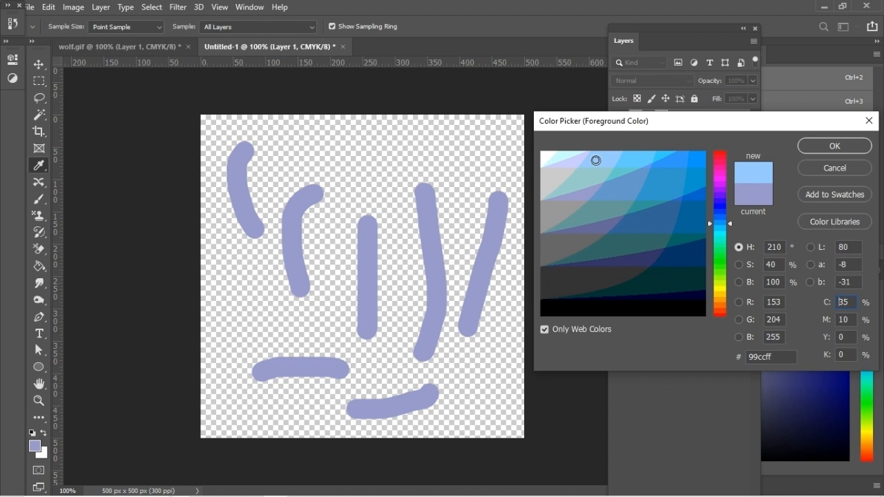
left_click(832, 148)
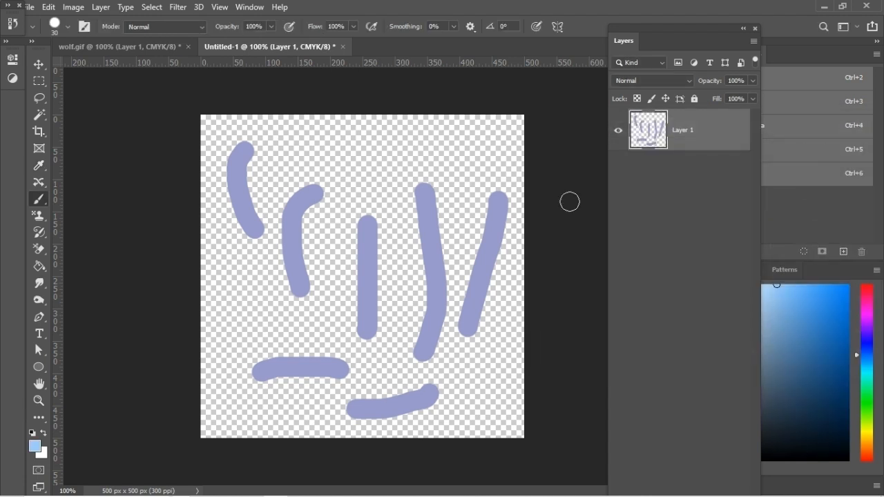
Paint winding light blue strokes over and between the lavender ones with a 20-pixel brush, covering the whole canvas
mouse_move(424, 152)
left_mouse_down()
mouse_move(376, 149)
mouse_move(304, 167)
mouse_move(250, 245)
left_mouse_up()
mouse_move(259, 301)
left_mouse_down()
mouse_move(259, 371)
mouse_move(310, 355)
mouse_move(437, 394)
left_mouse_up()
mouse_move(458, 176)
left_mouse_down()
mouse_move(380, 254)
mouse_move(315, 284)
left_mouse_up()
left_click_drag(483, 280, 492, 302)
mouse_move(504, 353)
left_mouse_down()
mouse_move(484, 380)
mouse_move(409, 333)
left_mouse_up()
mouse_move(492, 134)
left_mouse_down()
mouse_move(457, 163)
mouse_move(505, 195)
mouse_move(462, 231)
mouse_move(450, 272)
left_mouse_up()
mouse_move(238, 413)
left_mouse_down()
mouse_move(258, 393)
mouse_move(288, 296)
mouse_move(311, 268)
left_mouse_up()
left_click_drag(266, 134, 275, 151)
left_click_drag(298, 181, 335, 216)
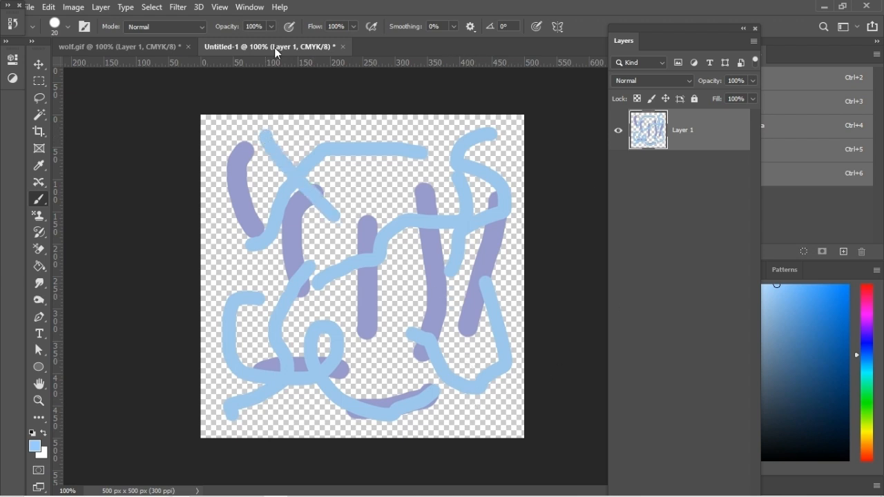
Float the wolf.gif document in its own window and copy its wolf drawing into Untitled-1
left_click(113, 51)
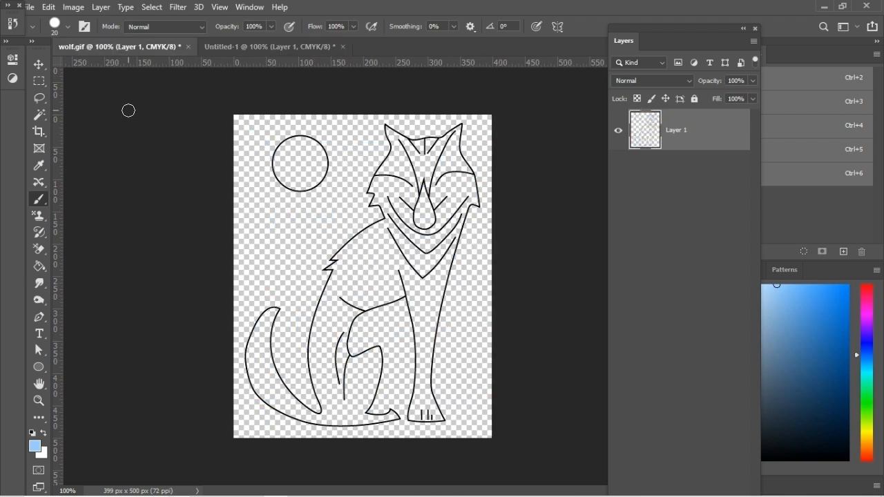
left_click_drag(152, 46, 149, 168)
left_click(39, 63)
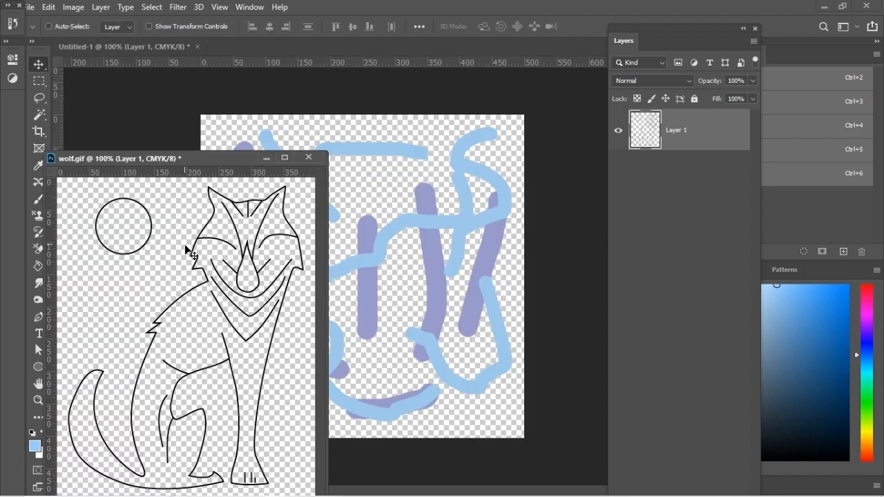
left_click_drag(237, 290, 392, 283)
left_click_drag(410, 227, 411, 226)
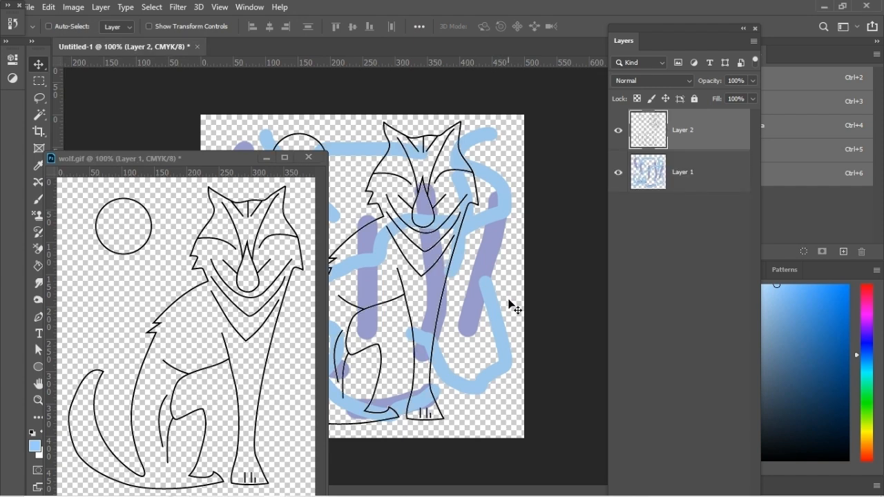
Scale the copied wolf down to roughly three quarters of its size and place it in the canvas's upper-left area
left_click_drag(216, 159, 205, 209)
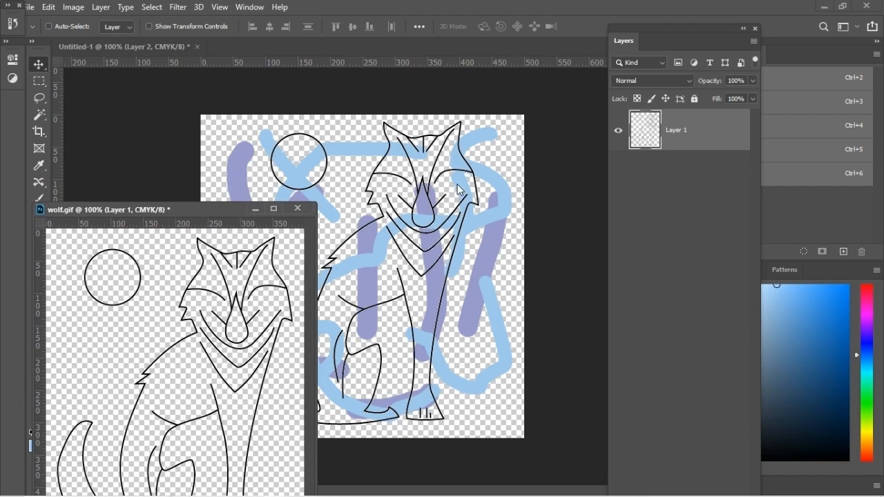
left_click(458, 187)
key("ctrl+t")
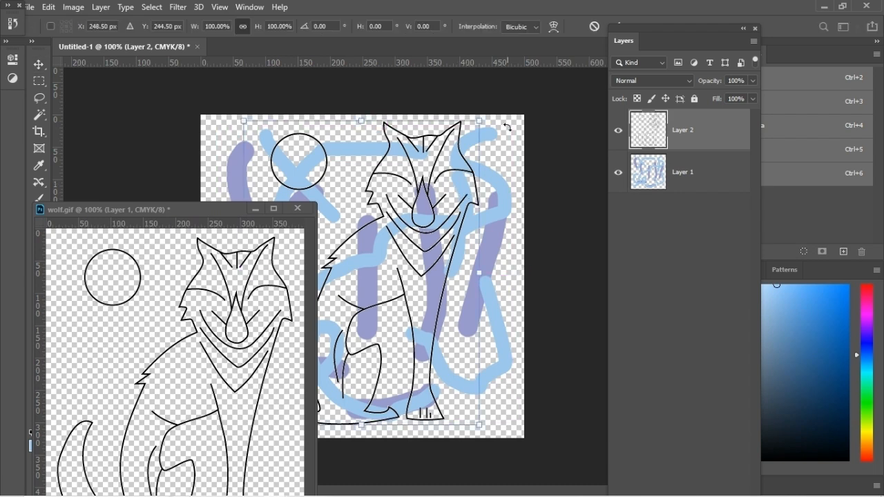
left_click_drag(483, 118, 416, 198)
key("Return")
left_click_drag(379, 262, 336, 182)
Copy the wolf drawing into Untitled-1 a second time and close the wolf.gif document
left_click(239, 330)
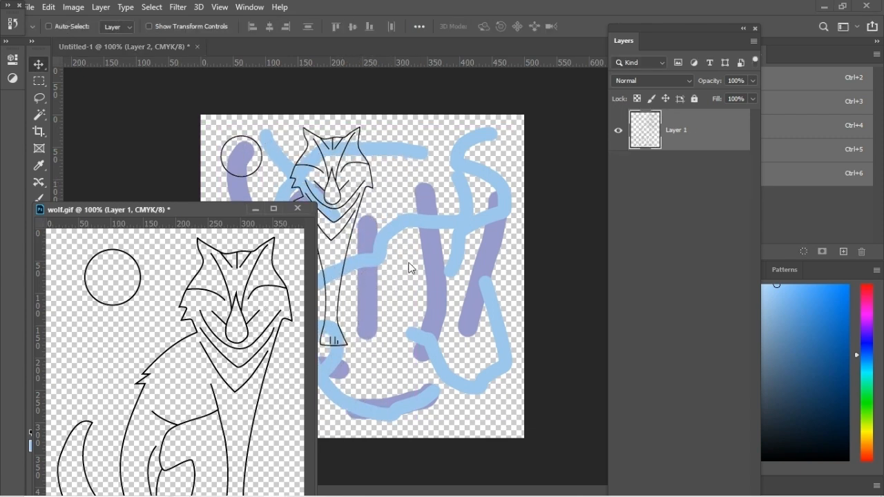
mouse_move(283, 341)
left_mouse_down()
mouse_move(454, 282)
mouse_move(465, 301)
left_mouse_up()
left_click(298, 207)
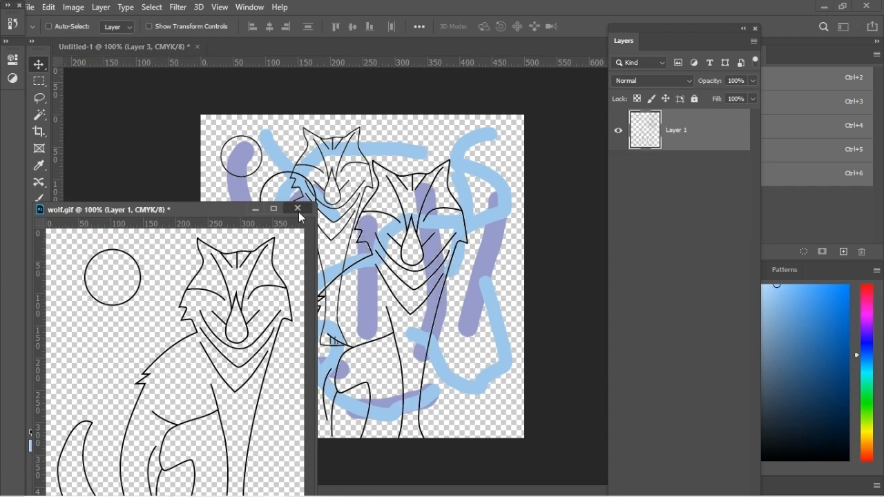
left_click(211, 192)
Scale the second wolf down to a little over half its size and place it in the canvas's lower-right area
left_click_drag(432, 206, 484, 185)
key("ctrl+t")
left_click_drag(524, 139, 424, 280)
key("Return")
left_click_drag(388, 319, 471, 292)
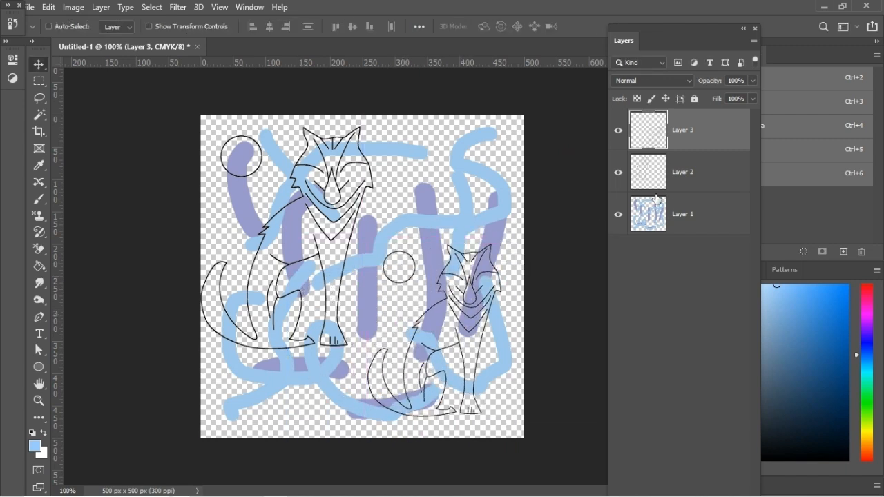
Shift the larger wolf on Layer 2 slightly right and the smaller wolf on Layer 3 slightly down
left_click(697, 185)
left_click_drag(325, 219, 350, 220)
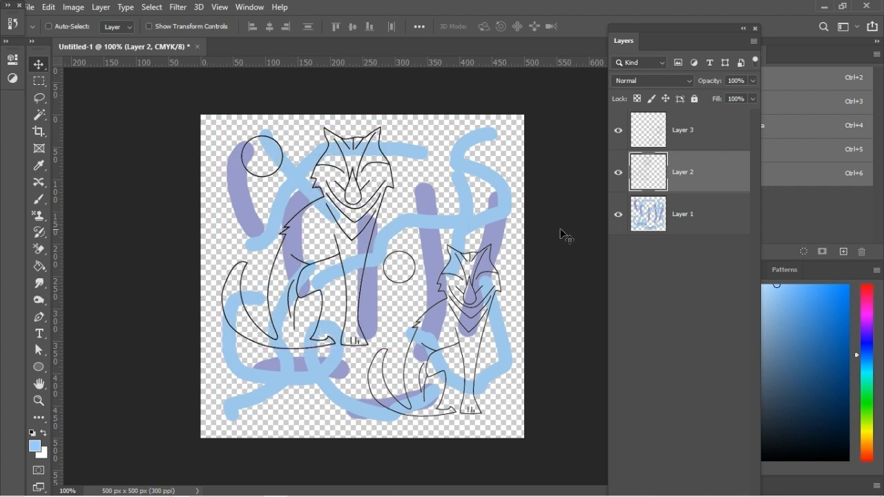
left_click(702, 147)
left_click_drag(458, 348, 457, 354)
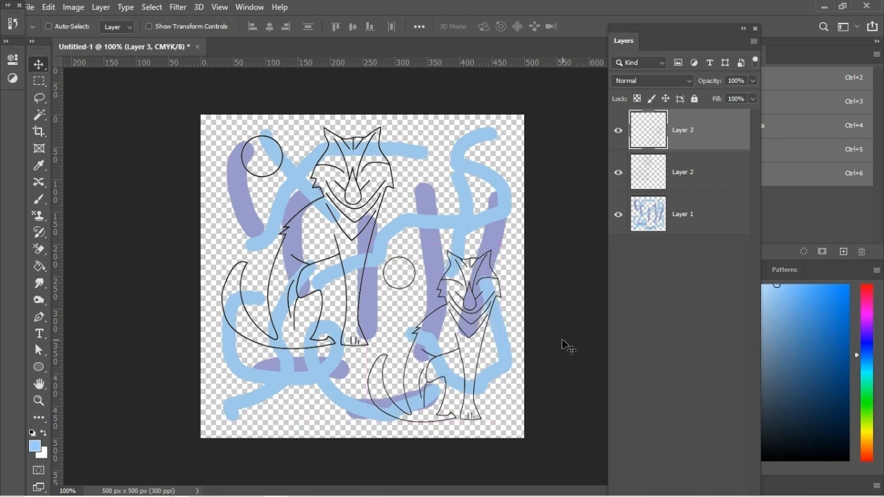
Lower the opacity of Layer 1, which holds the brush strokes
left_click(699, 181)
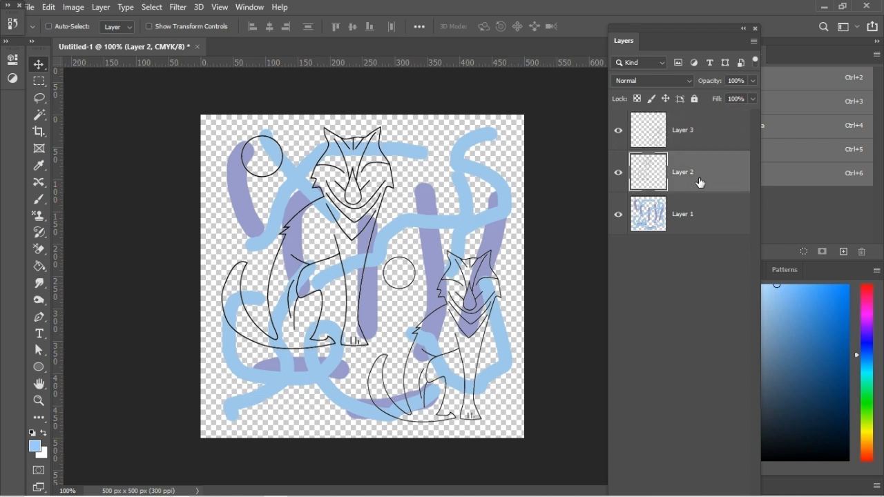
left_click(699, 226)
left_click(752, 82)
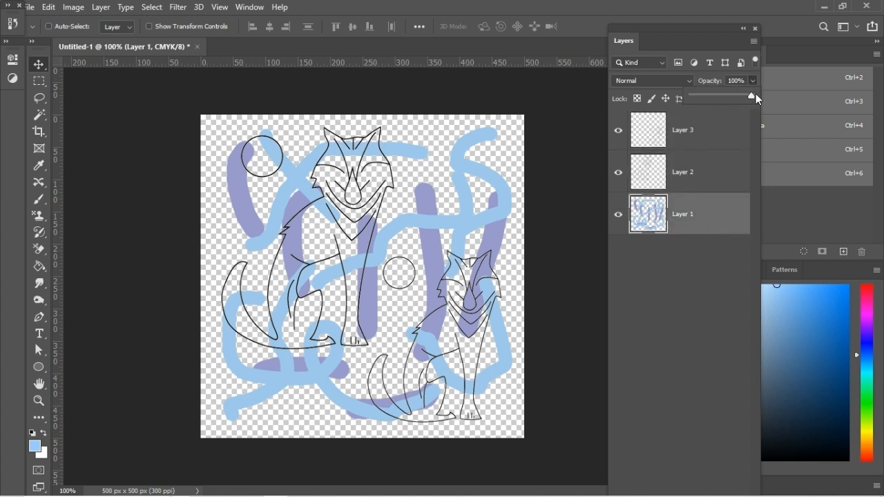
left_click_drag(731, 98, 733, 99)
left_click(589, 343)
Flatten the image and unlock the resulting Background layer
left_click(101, 9)
left_click(173, 452)
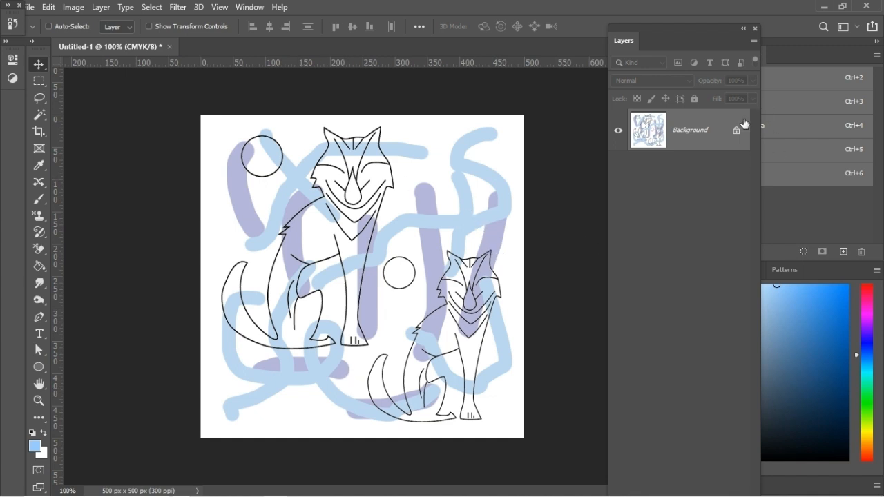
left_click(736, 131)
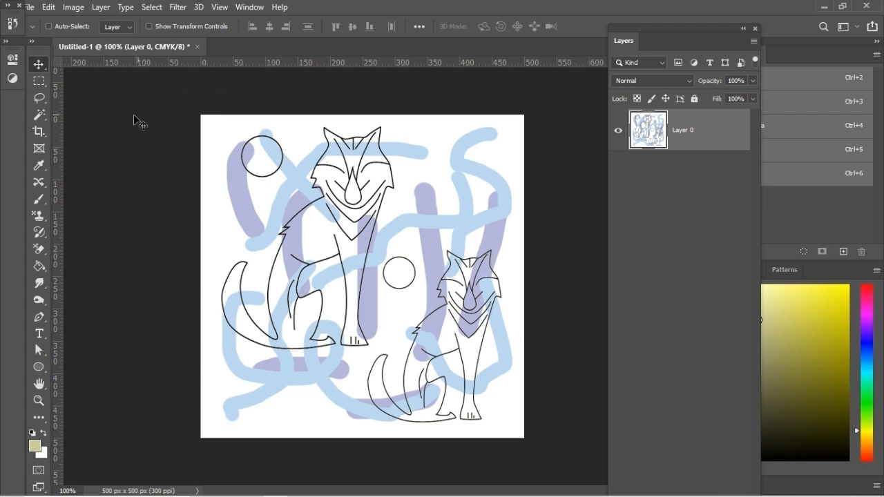
Place a vertical guide at the canvas centre and cut the artwork's right half onto a new layer
left_click_drag(58, 159, 360, 155)
left_click(39, 81)
left_click_drag(537, 443, 365, 112)
right_click(434, 226)
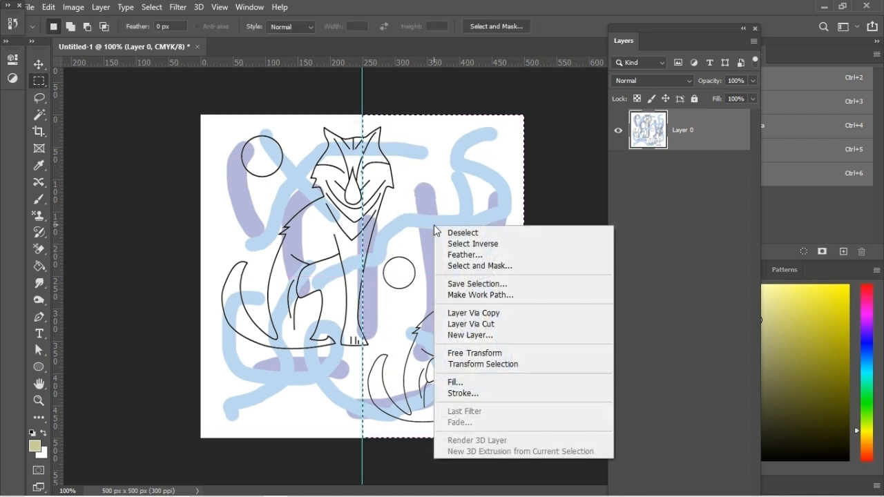
left_click(488, 313)
Swap the two artwork halves so their outer edges meet at the centre guide, and flatten the image
key("v")
left_click_drag(378, 256, 194, 286)
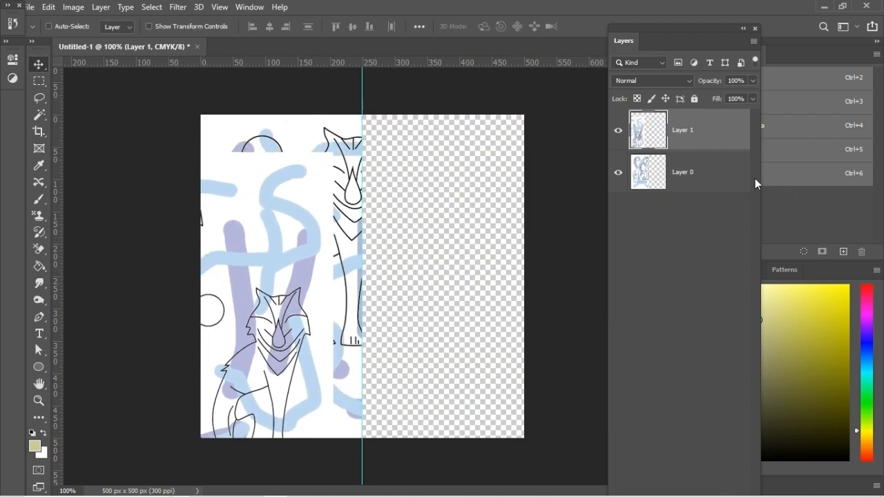
left_click(699, 180)
left_click_drag(332, 139, 488, 137)
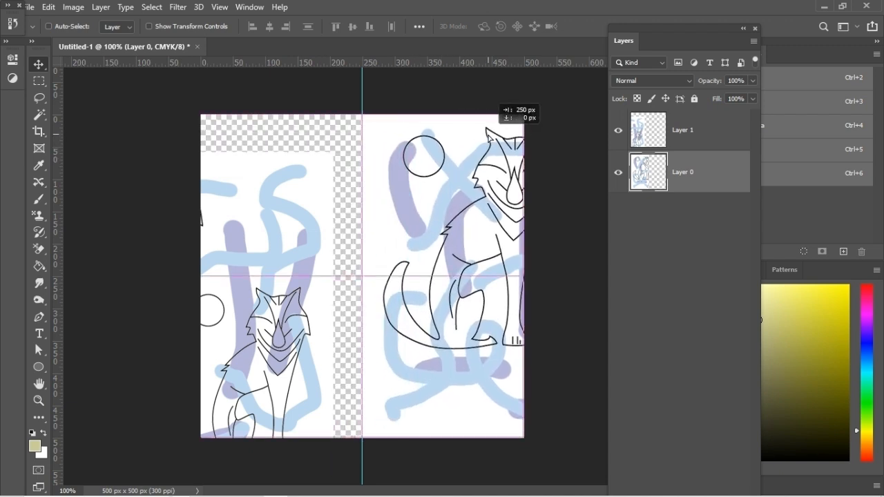
left_click(686, 131)
left_click_drag(233, 227, 285, 191)
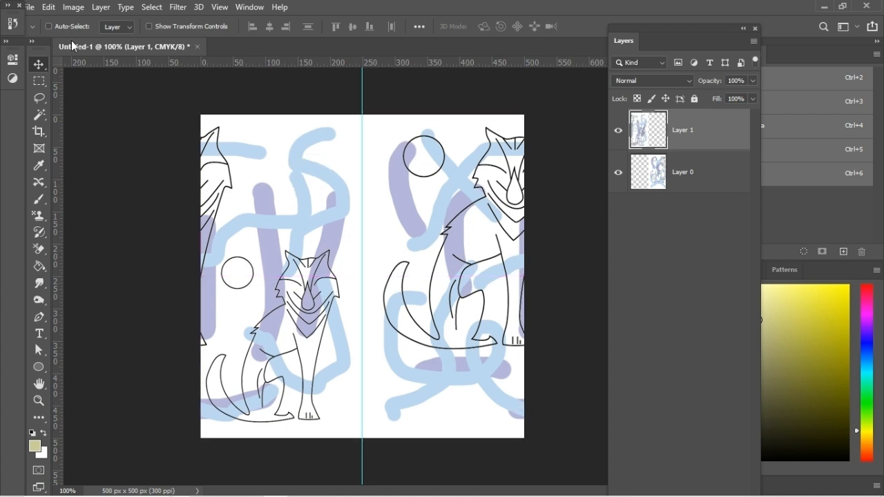
left_click(101, 7)
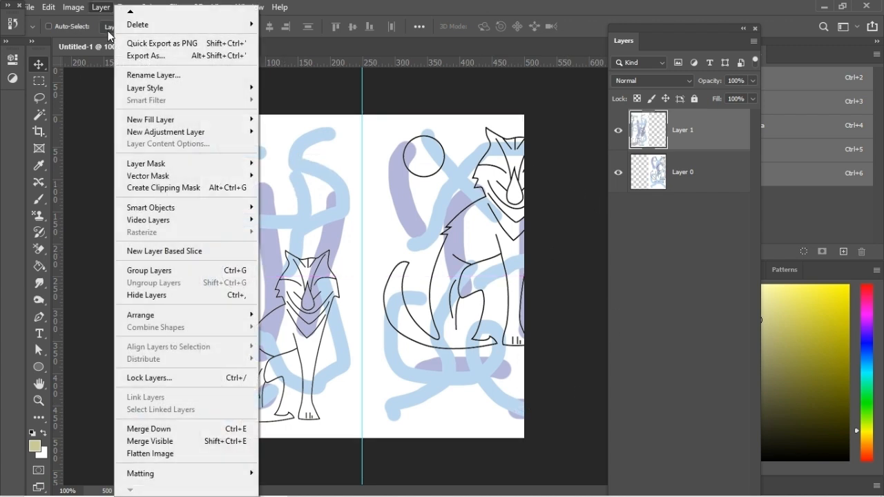
left_click(177, 454)
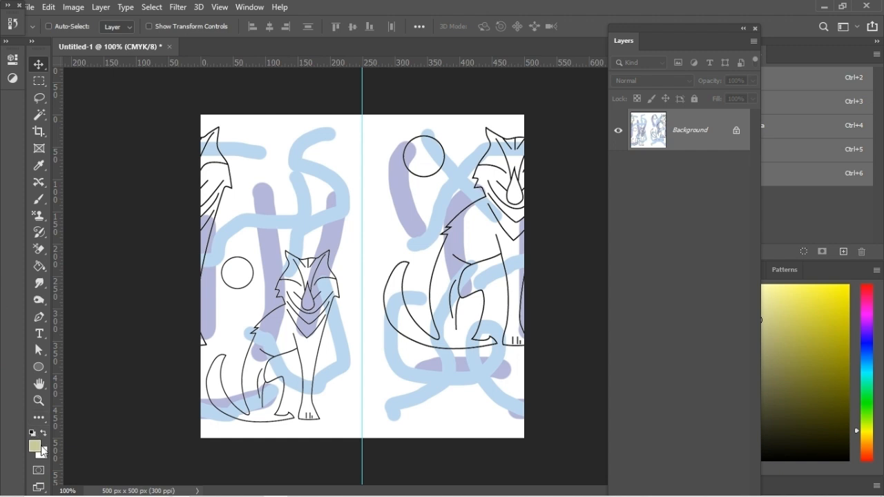
Set up the Brush tool with a pale yellow foreground color, undoing the olive test stroke
left_click(38, 200)
left_click_drag(260, 163, 283, 150)
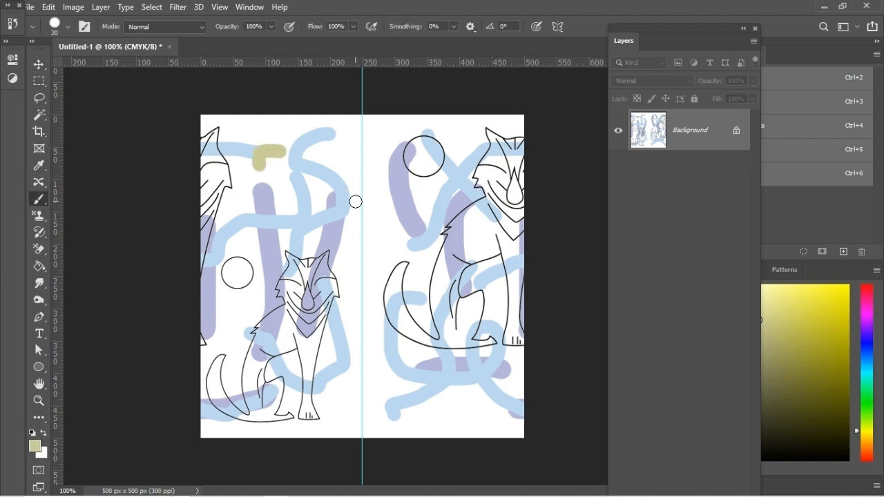
key("ctrl+z")
left_click(33, 450)
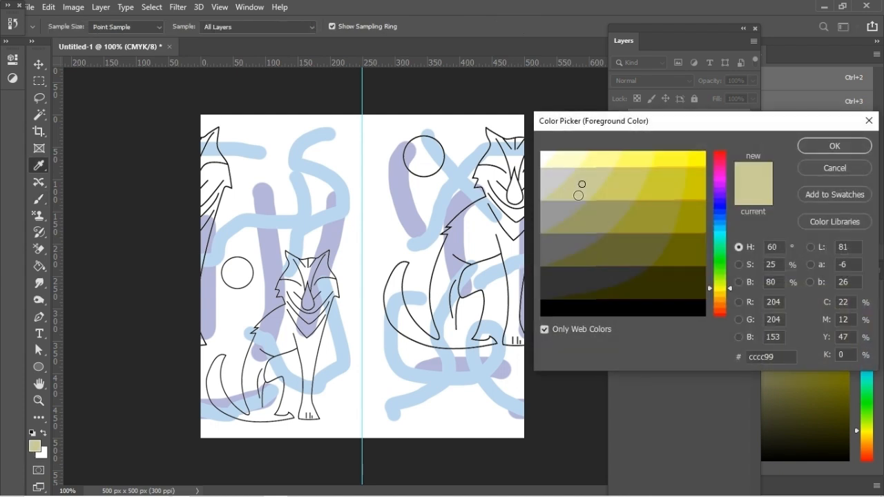
left_click(568, 169)
left_click(834, 146)
Paint short pale yellow strokes across the centre seam and in the empty white areas around both wolves
left_click_drag(277, 167, 349, 169)
mouse_move(378, 246)
left_mouse_down()
mouse_move(361, 296)
mouse_move(379, 371)
mouse_move(357, 388)
mouse_move(339, 377)
left_mouse_up()
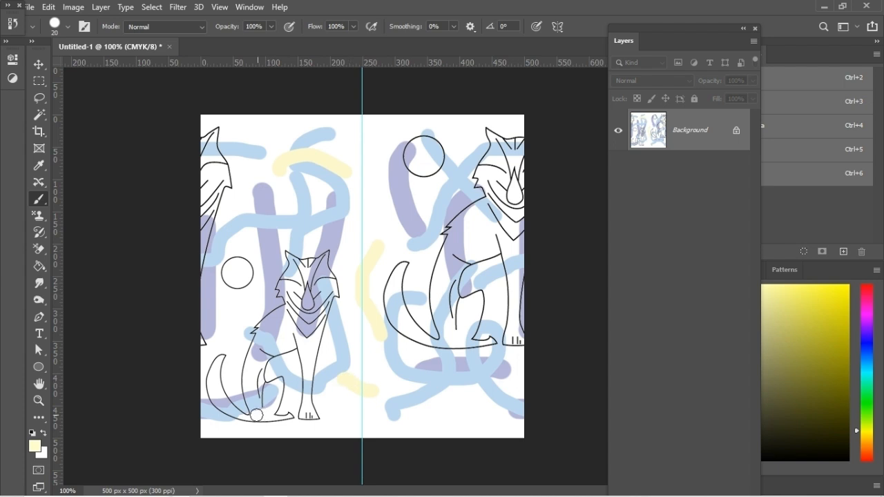
left_click_drag(223, 334, 220, 290)
mouse_move(444, 391)
left_mouse_down()
mouse_move(459, 417)
mouse_move(493, 389)
left_mouse_up()
left_click_drag(379, 135, 318, 136)
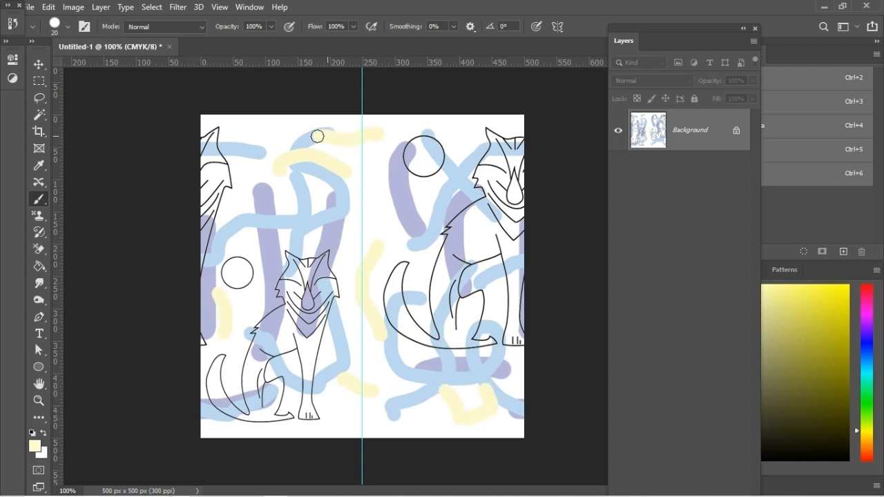
left_click_drag(455, 127, 459, 163)
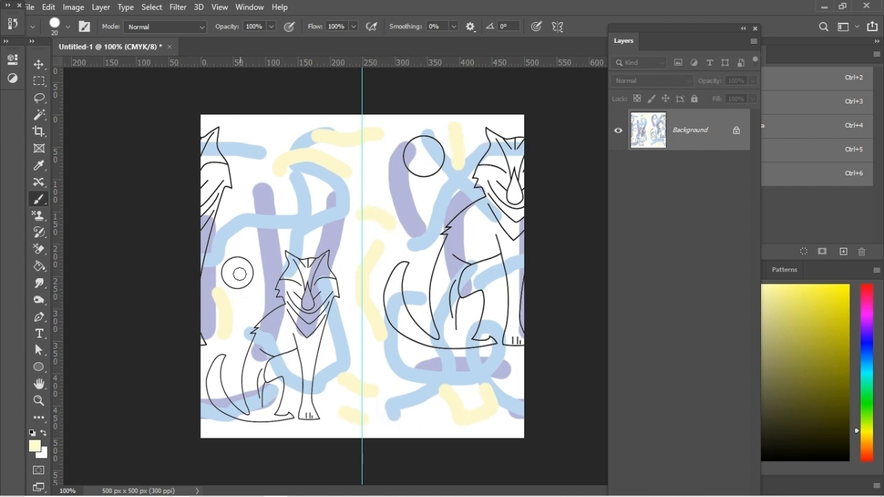
left_click_drag(248, 149, 233, 122)
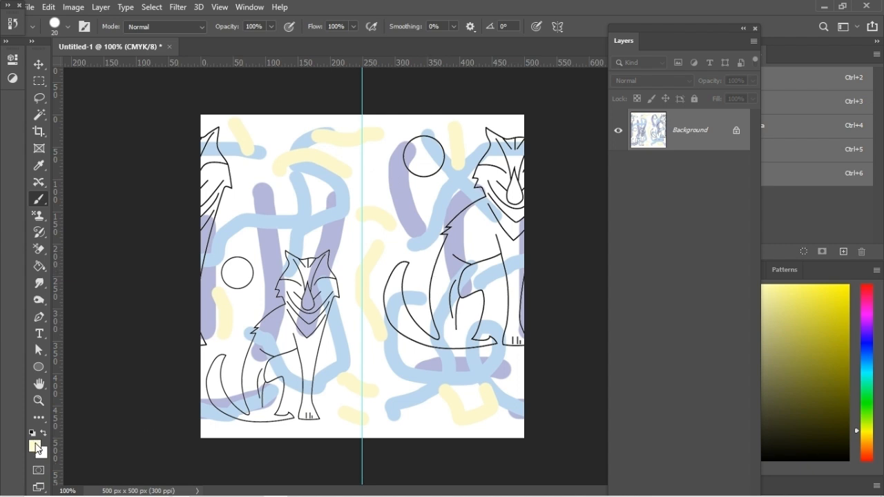
Unlock the background layer, place a horizontal guide at the canvas centre, and cut the artwork's top half onto a new layer
left_click(736, 131)
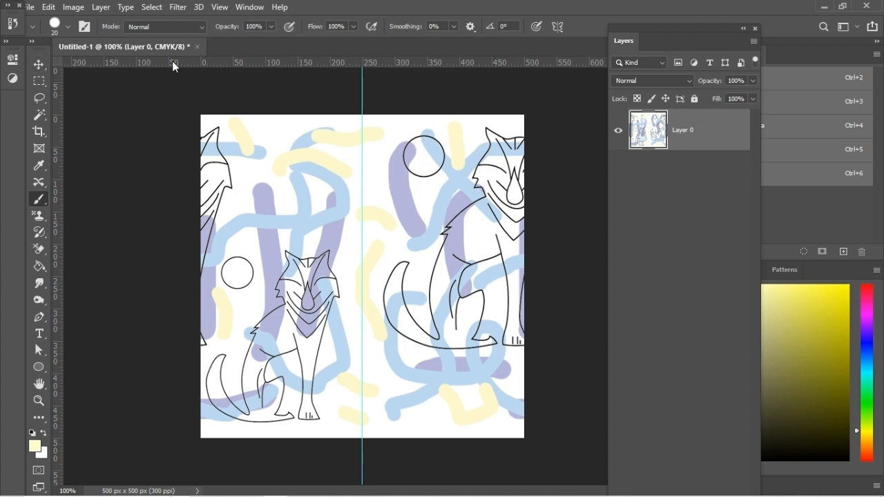
mouse_move(203, 61)
left_mouse_down()
mouse_move(205, 310)
mouse_move(205, 277)
left_mouse_up()
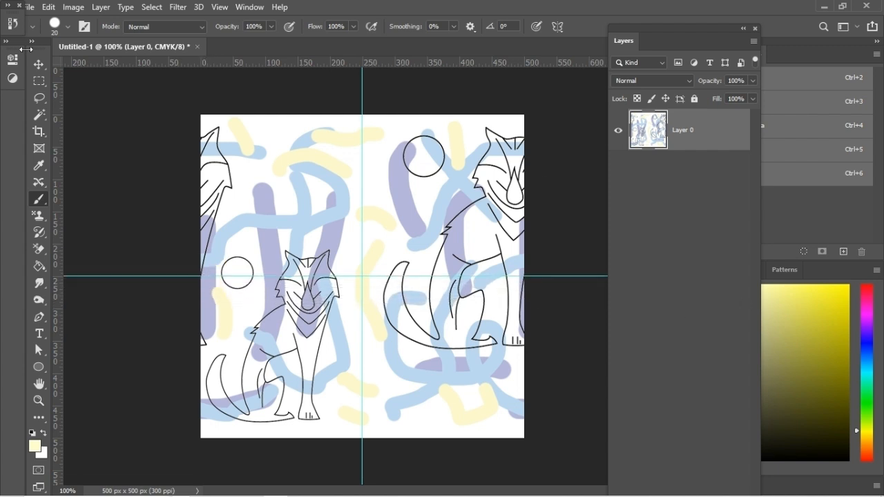
left_click(36, 82)
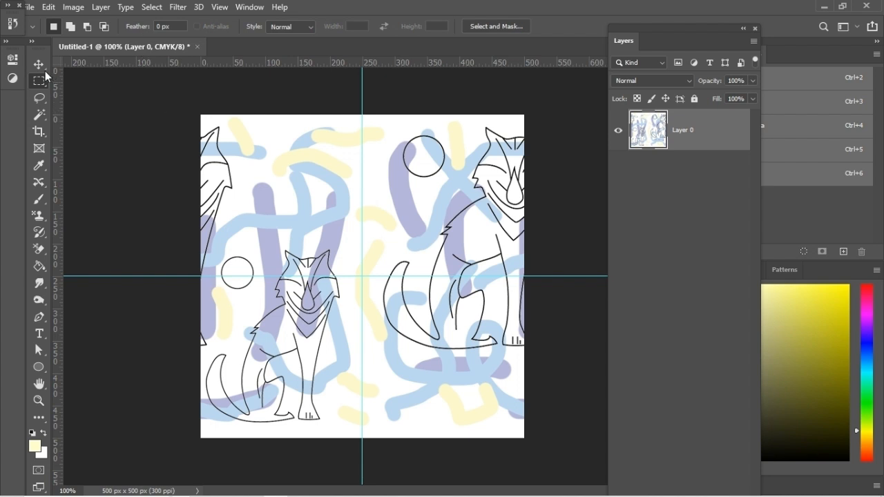
left_click_drag(472, 241, 532, 276)
right_click(425, 186)
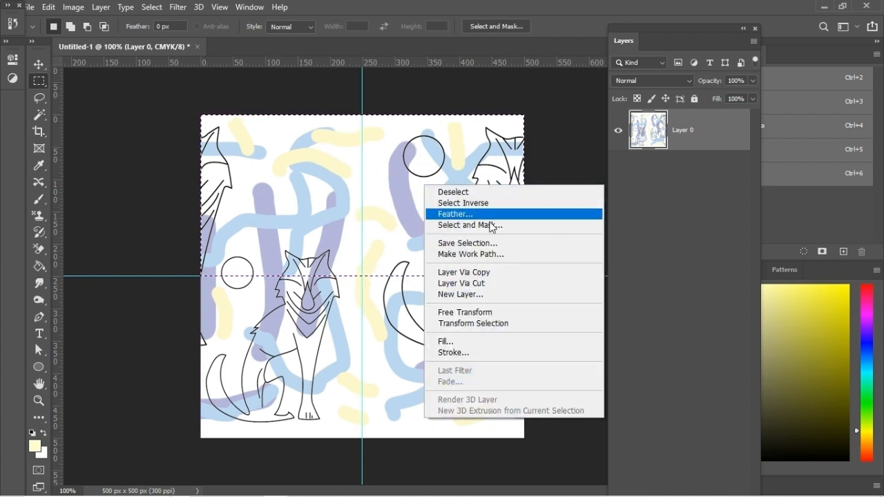
left_click(483, 272)
Swap the top and bottom artwork halves so their outer edges meet at the horizontal centre guide
left_click(38, 64)
left_click_drag(420, 253, 492, 381)
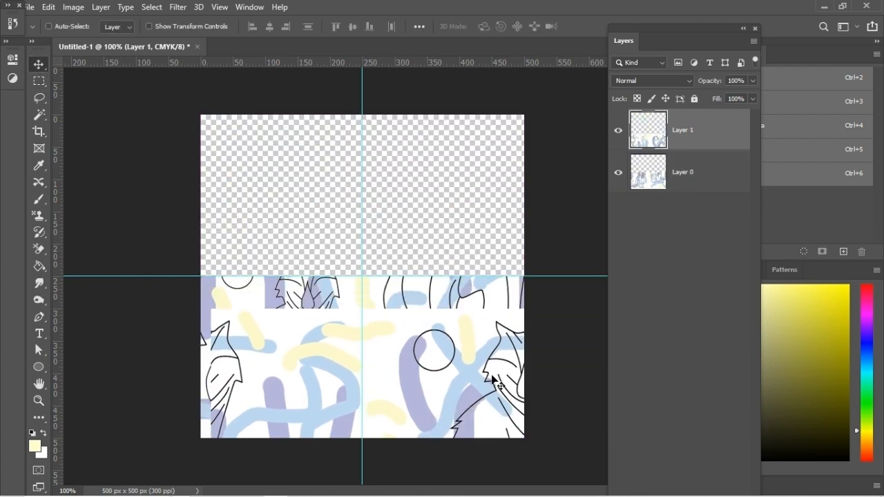
left_click(670, 177)
left_click_drag(457, 304, 459, 114)
left_click(731, 136)
left_click_drag(463, 354, 467, 318)
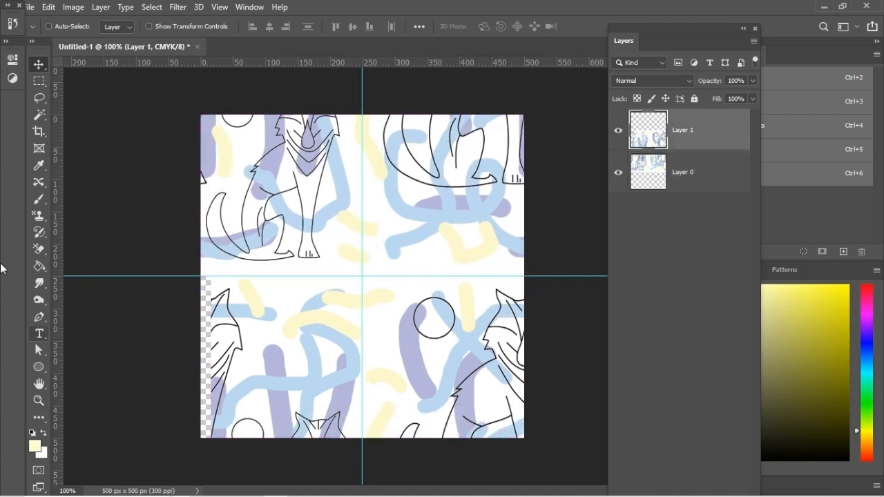
Set the foreground color to pale pink, ffccff
left_click(31, 447)
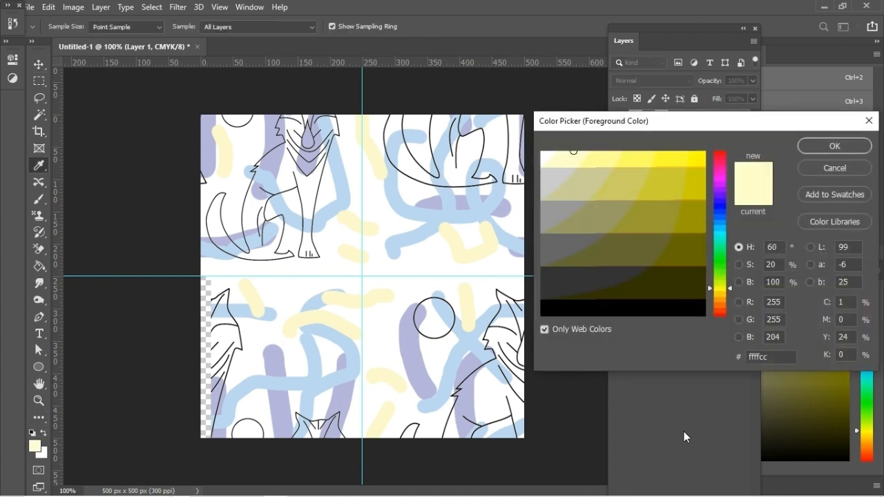
left_click(719, 189)
left_click(558, 155)
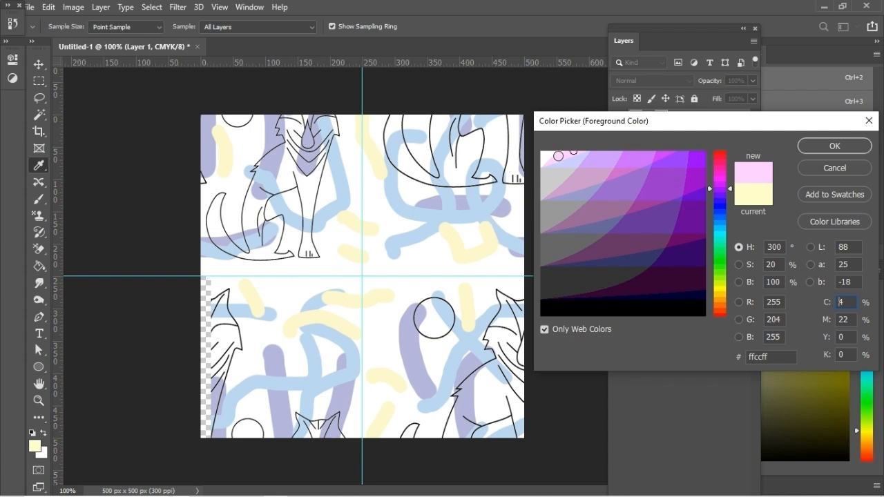
left_click(834, 146)
Shift the lower artwork half sideways until it sits flush with the canvas edges, closing the transparent strip
left_click(705, 173)
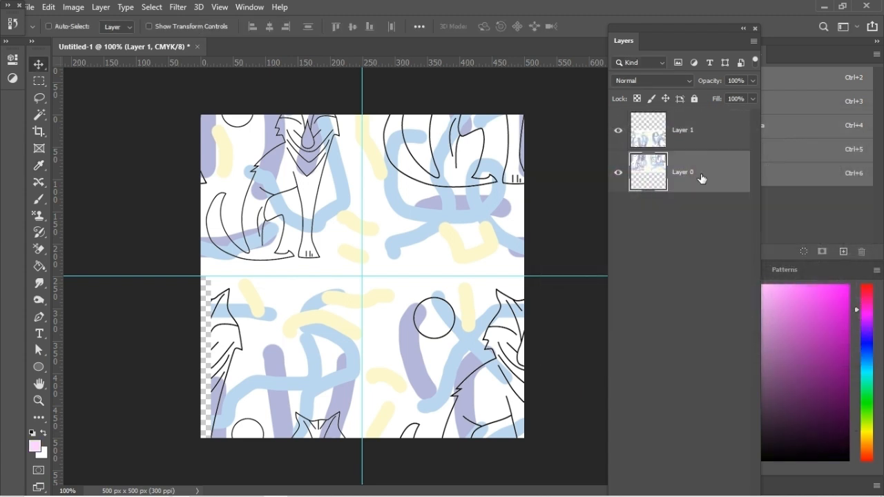
left_click_drag(299, 352, 286, 338)
left_click(680, 132)
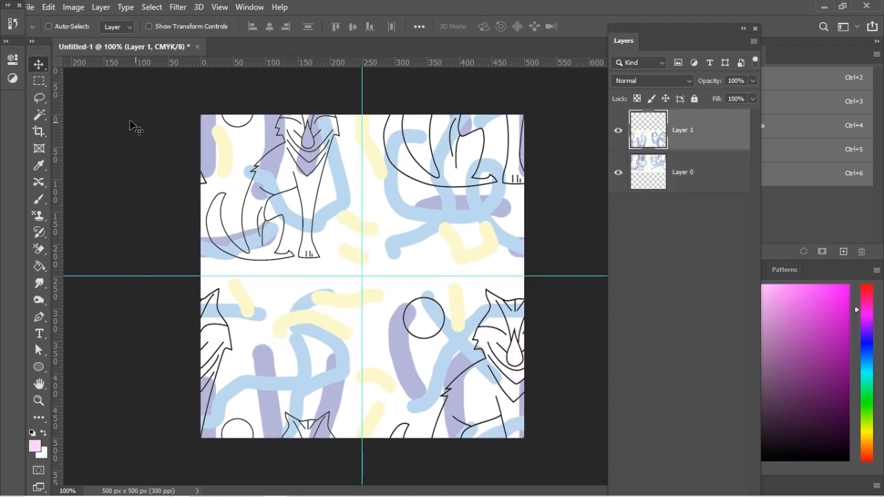
Paint short pale pink brush strokes across the centre seams and in the empty areas around the wolves
left_click(40, 200)
left_click_drag(350, 262, 342, 239)
left_click_drag(238, 147, 223, 161)
left_click_drag(440, 245, 492, 256)
left_click_drag(377, 331, 379, 376)
left_click_drag(278, 309, 238, 311)
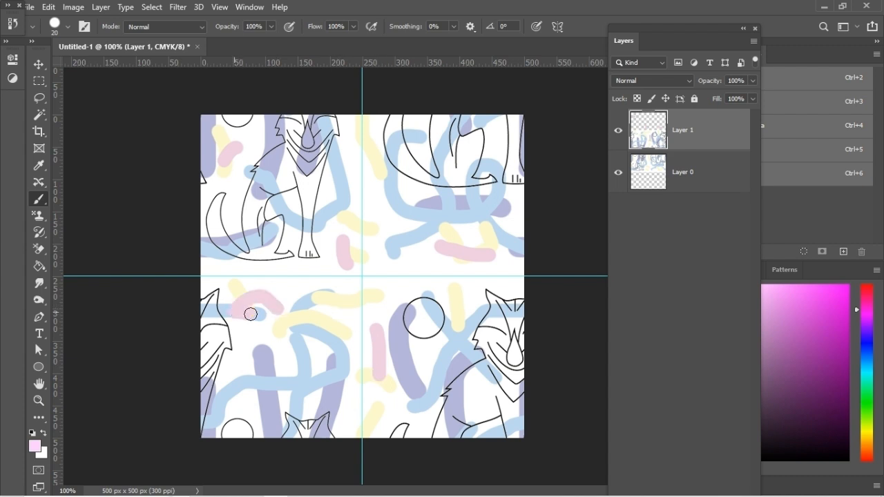
left_click_drag(373, 183, 357, 148)
left_click_drag(380, 290, 431, 260)
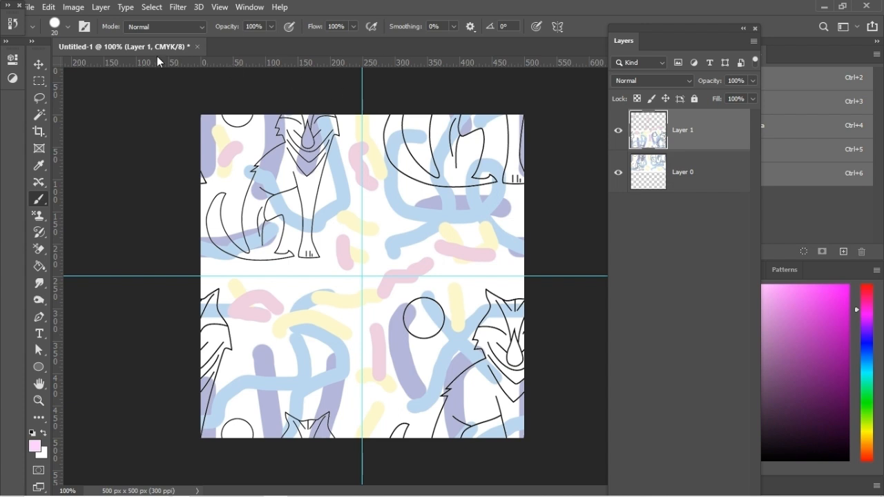
Flatten the image into a single layer
left_click(99, 7)
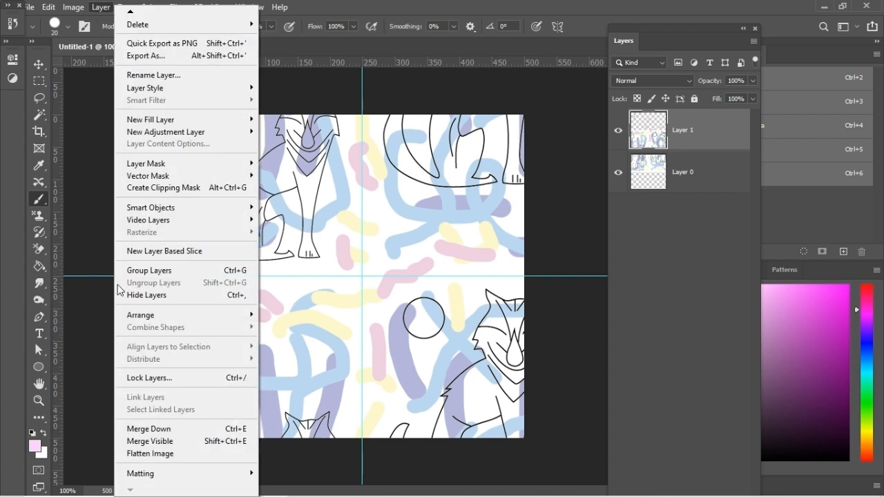